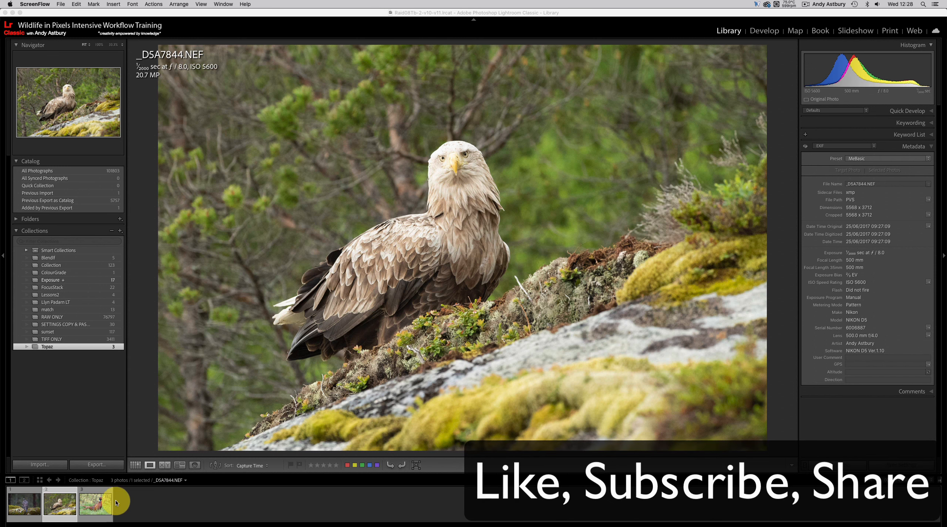
- Open the eagle photo _D5A7844.NEF for developing and apply the LINEAR-NOSHARP preset
click(96, 511)
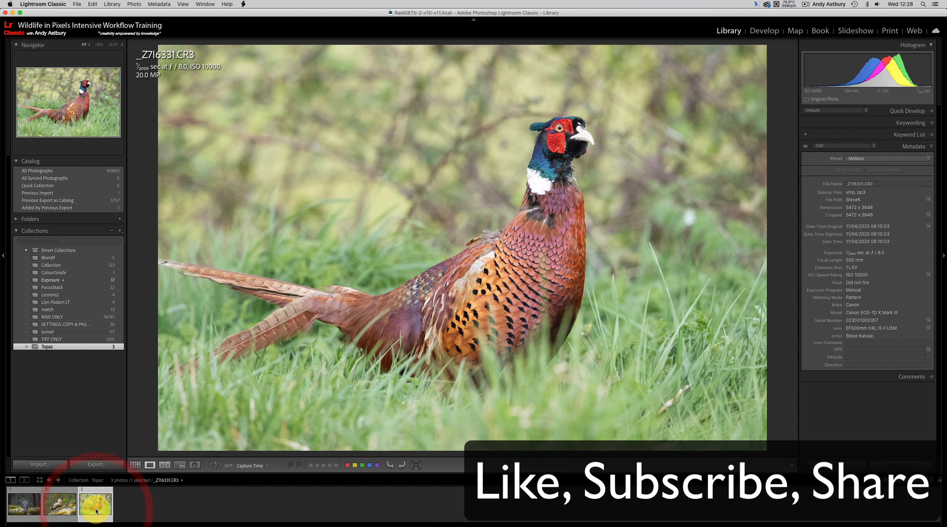
click(61, 509)
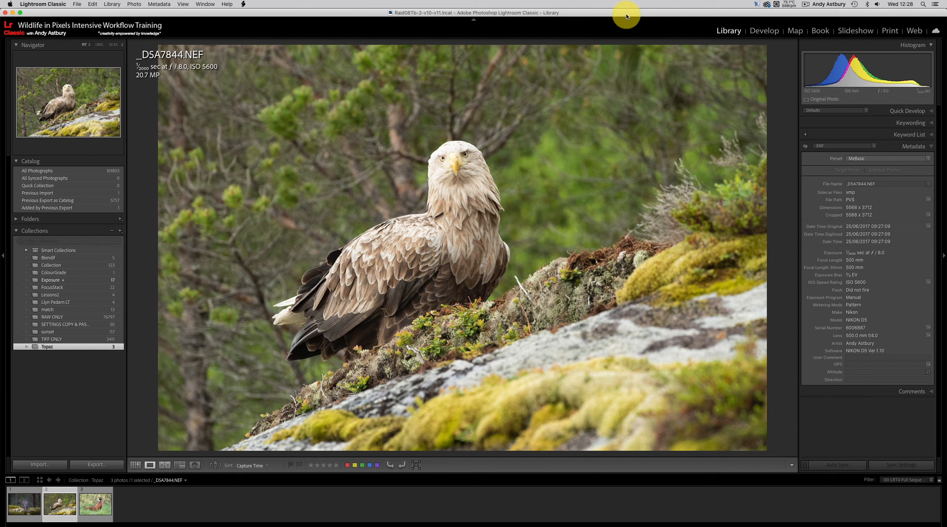
click(761, 32)
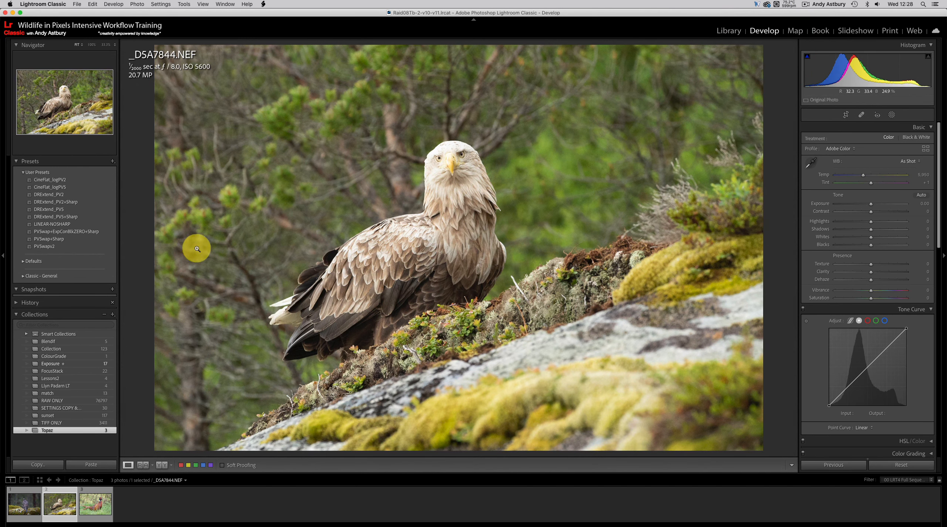
click(51, 225)
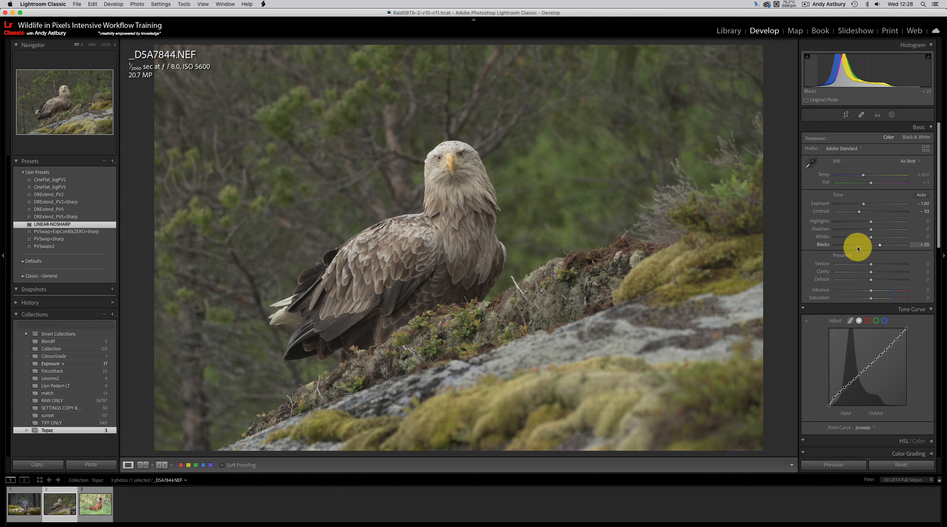
- Inspect the detail settings and the eagle's head at 100%, reset the photo's settings for comparison, and reapply the LINEAR-NOSHARP preset
scroll(857, 246, down, 1)
scroll(857, 246, down, 20)
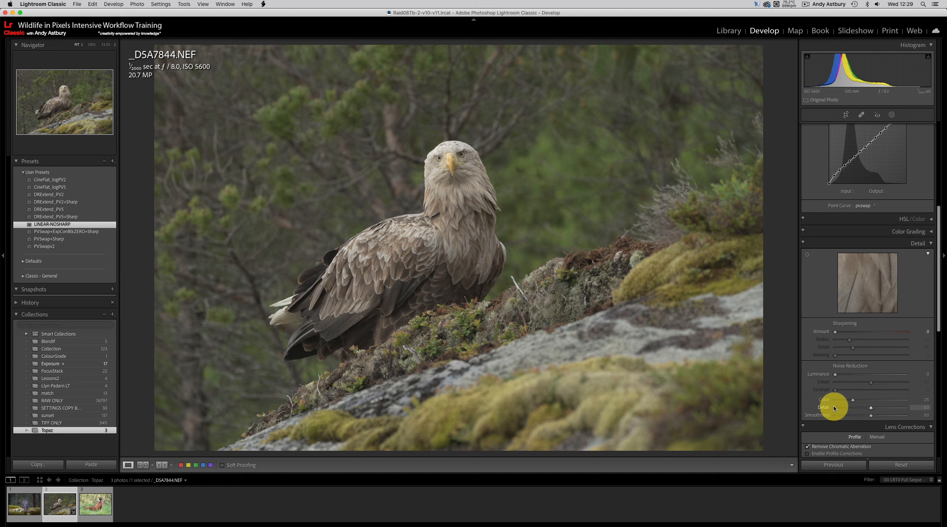
click(448, 172)
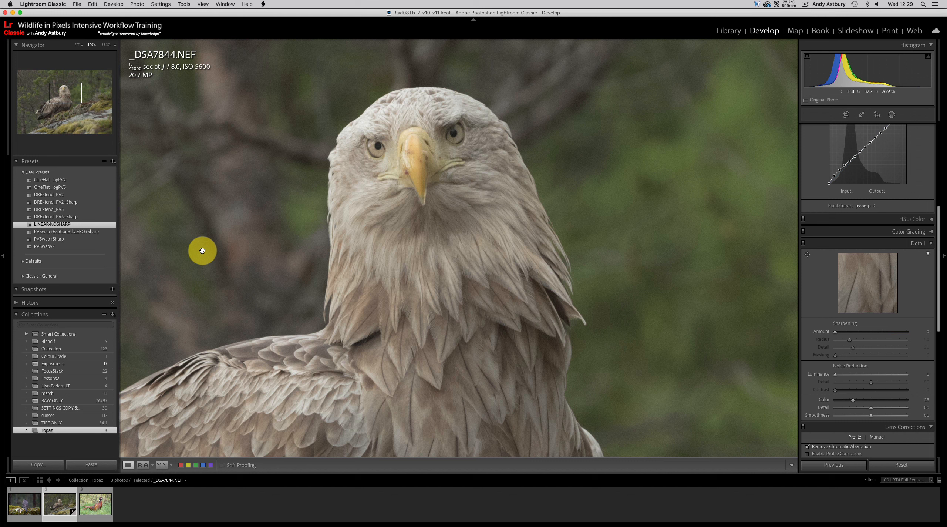
right_click(427, 214)
mouse_move(451, 217)
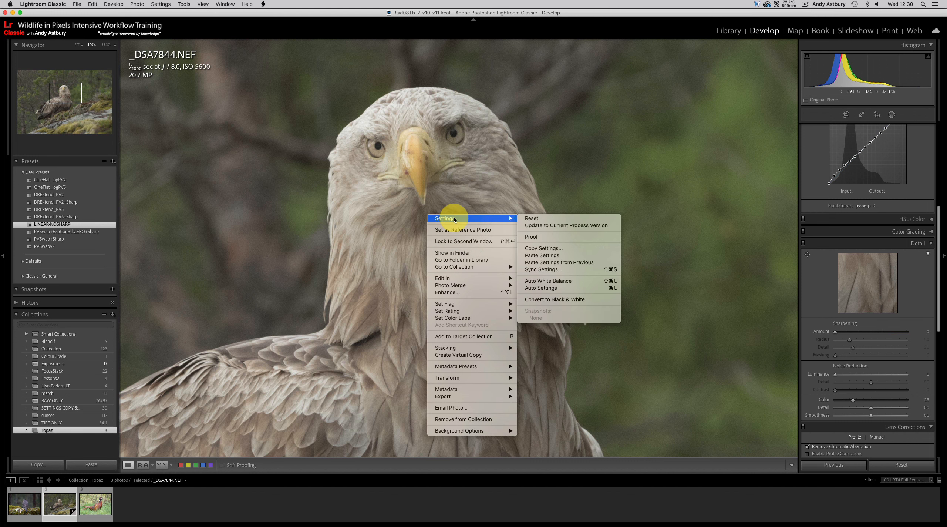
click(538, 218)
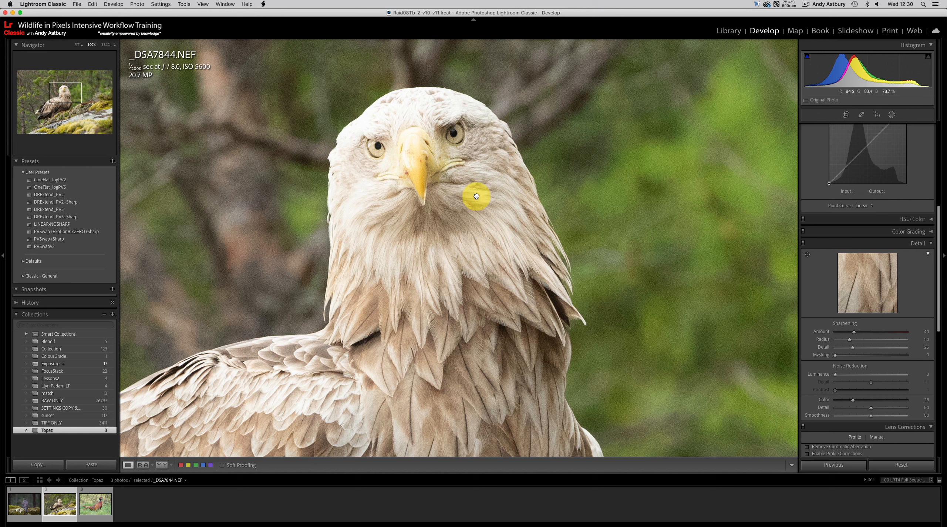
click(52, 224)
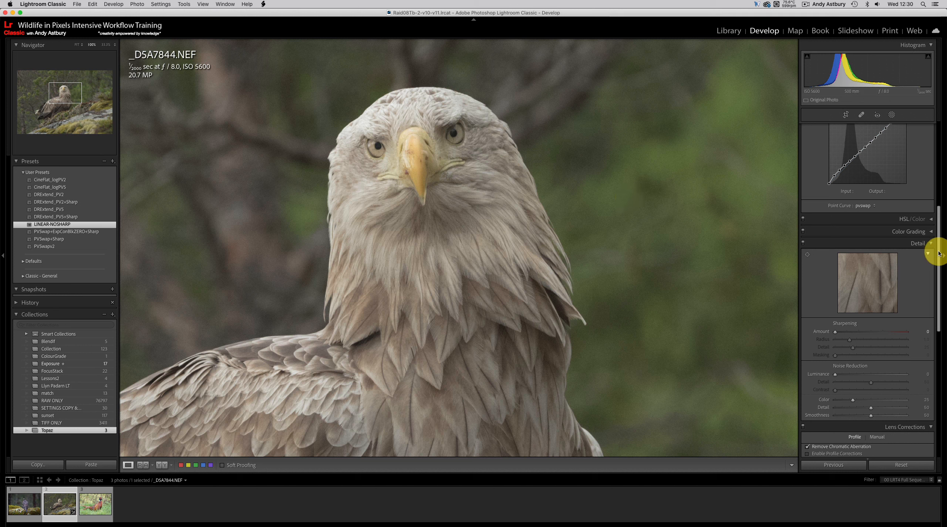
- Set the eagle photo's Vibrance to +18, Saturation to +16 and Exposure to -0.75
scroll(934, 252, up, 10)
click(928, 126)
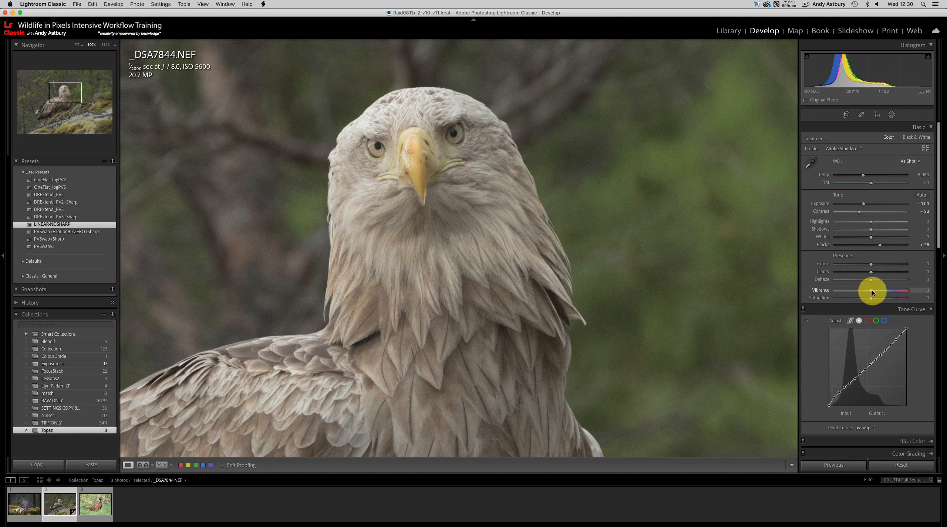
click(647, 289)
drag(871, 290, 878, 290)
drag(870, 298, 877, 298)
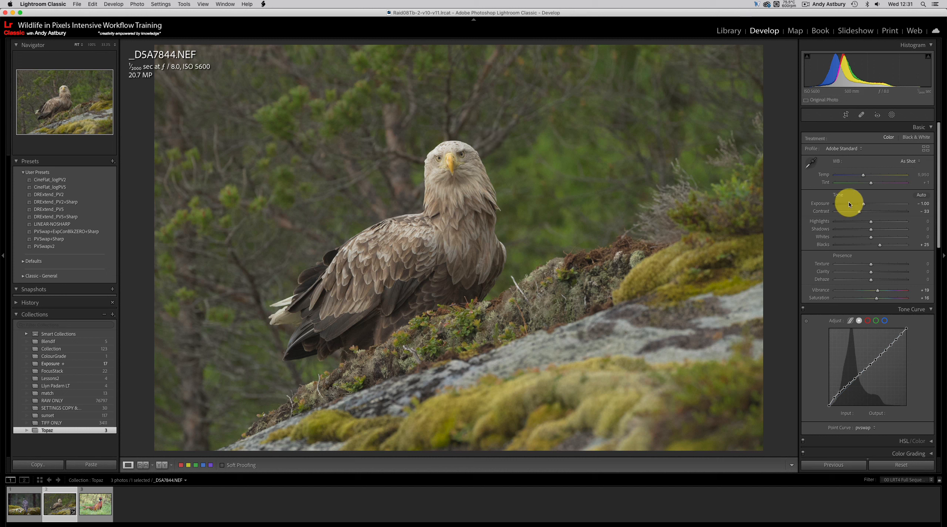
drag(863, 206, 865, 204)
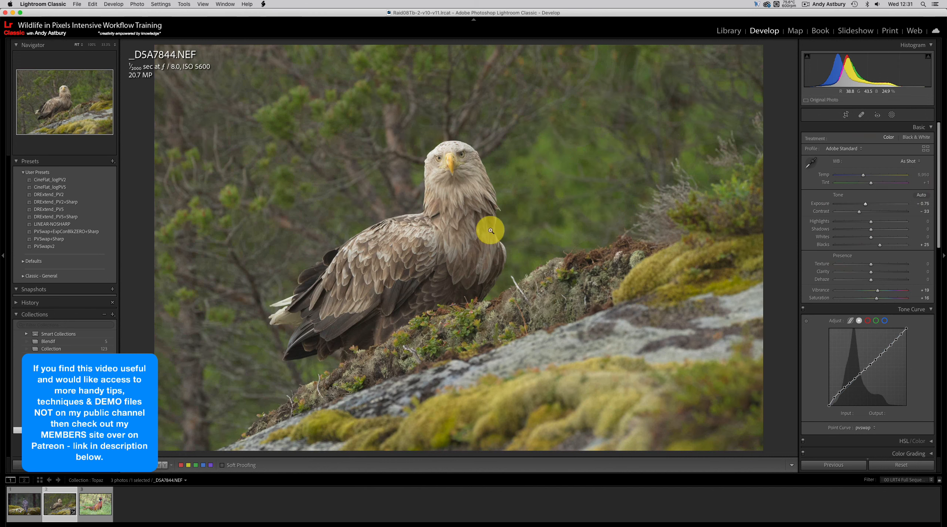
- Send a copy with Lightroom adjustments to Topaz DeNoise AI as an uncompressed 16-bit ProPhoto RGB TIFF at 300 ppi
click(456, 164)
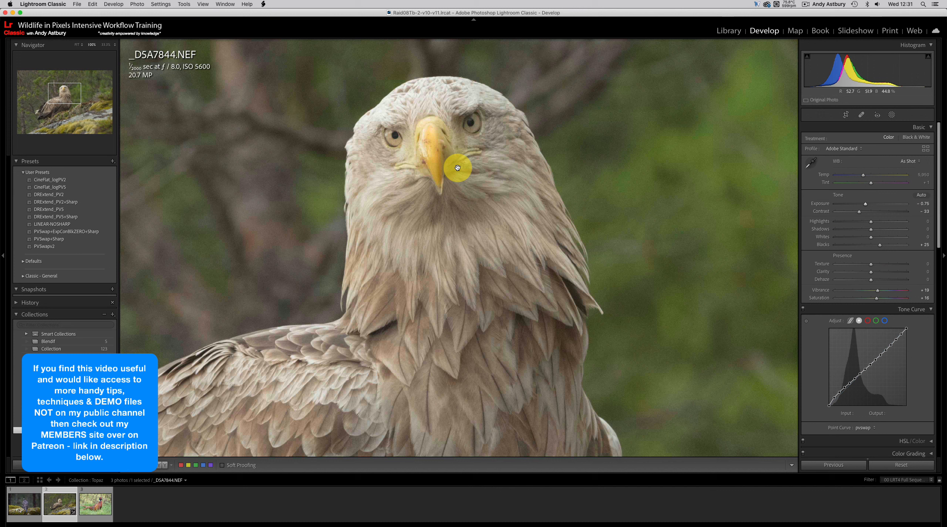
right_click(441, 205)
click(570, 276)
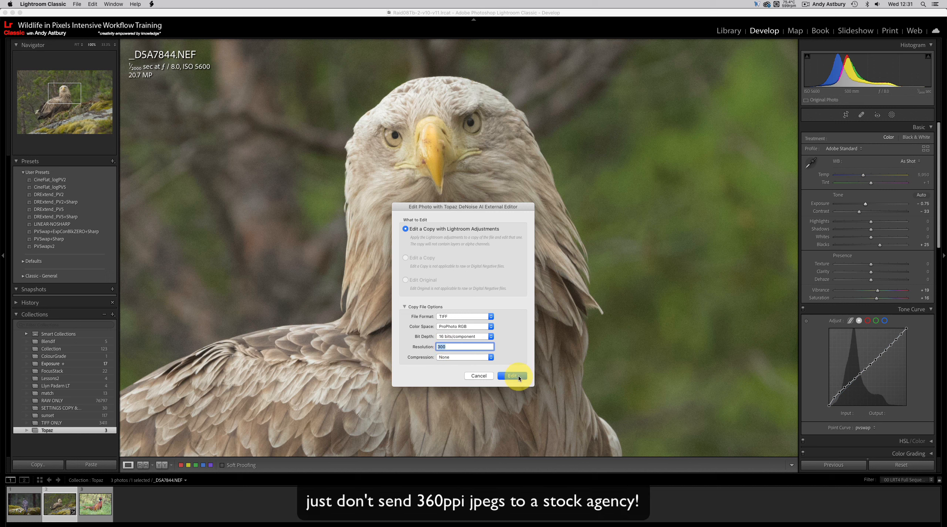
click(518, 376)
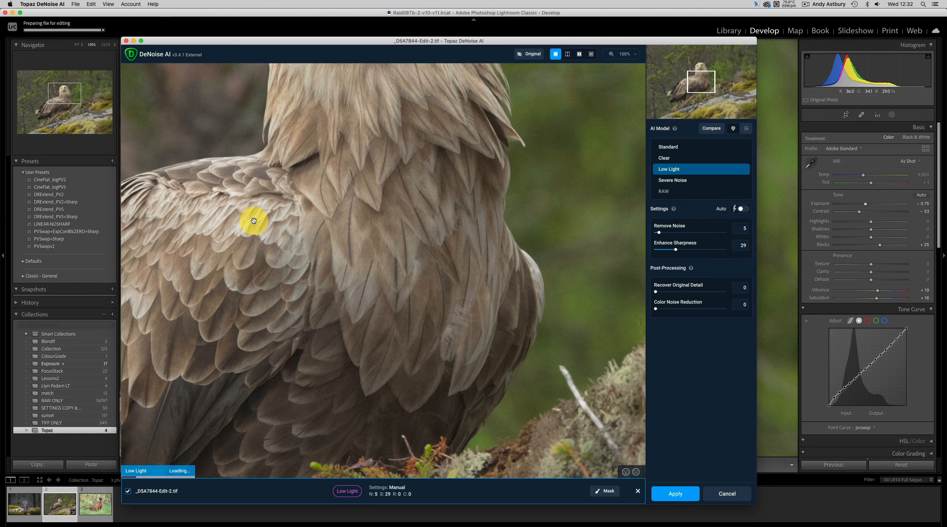
- Compare the AI models side by side, then try the Standard and Clear models with automatic settings on the eagle
click(591, 56)
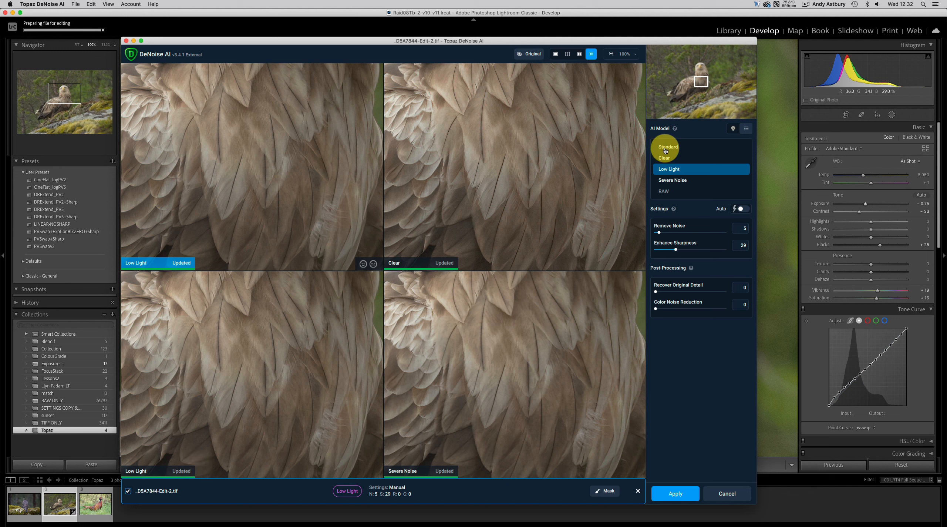
click(555, 53)
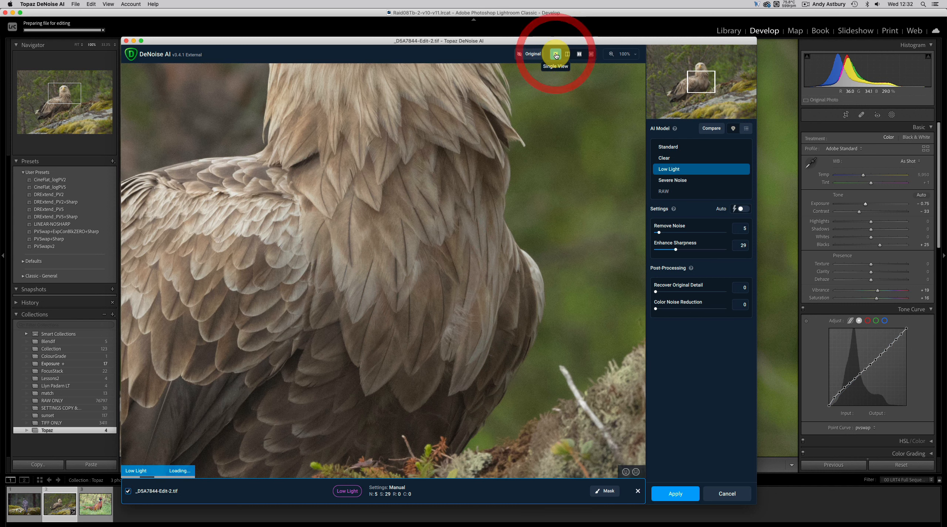
click(670, 148)
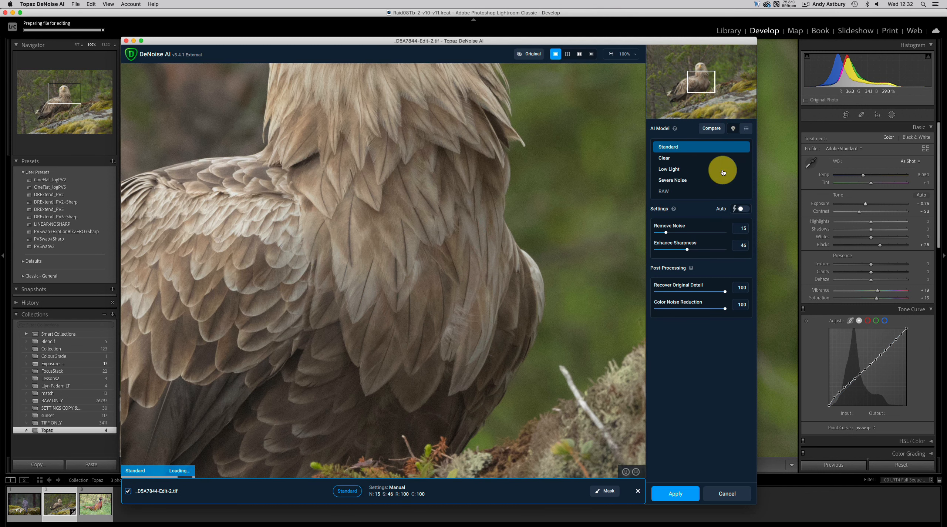
click(740, 209)
click(664, 157)
drag(367, 74, 402, 282)
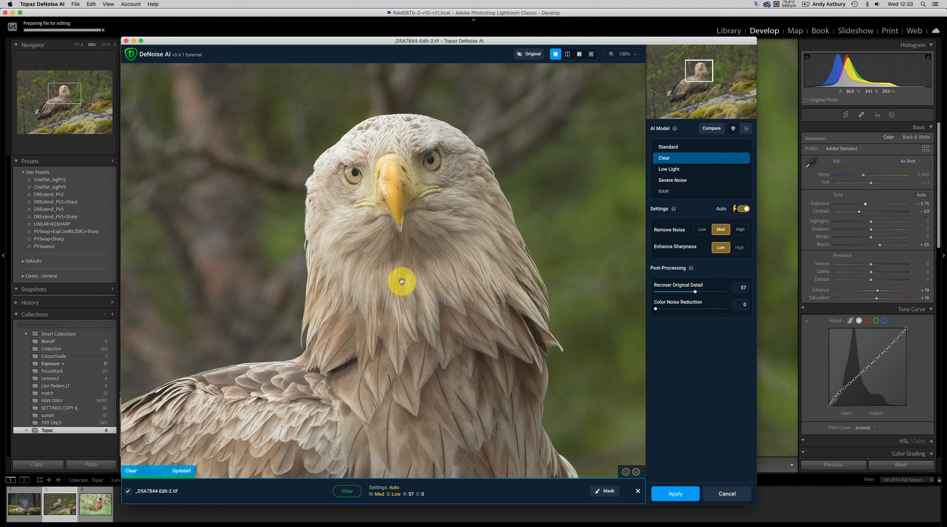
- Choose the Low Light model with automatic settings, lower Remove Noise to 3, and apply the noise reduction
click(668, 171)
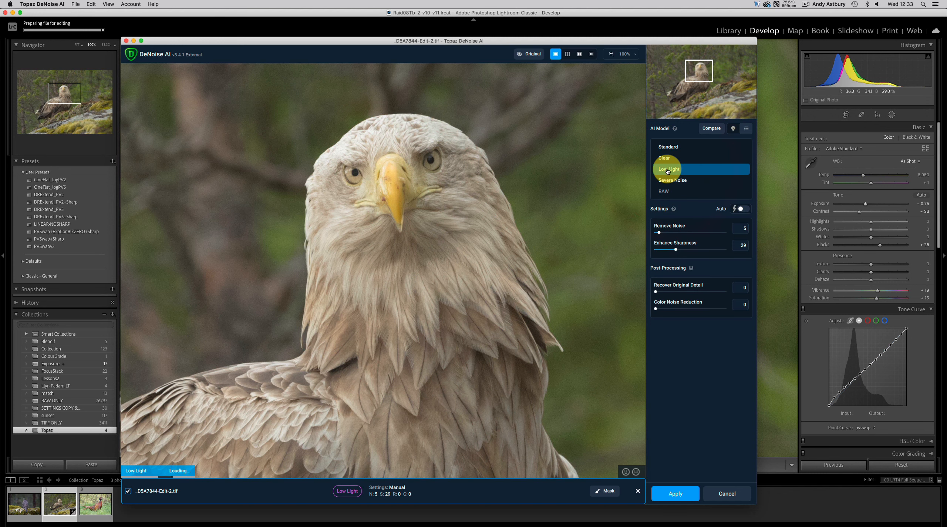
click(743, 209)
click(743, 209)
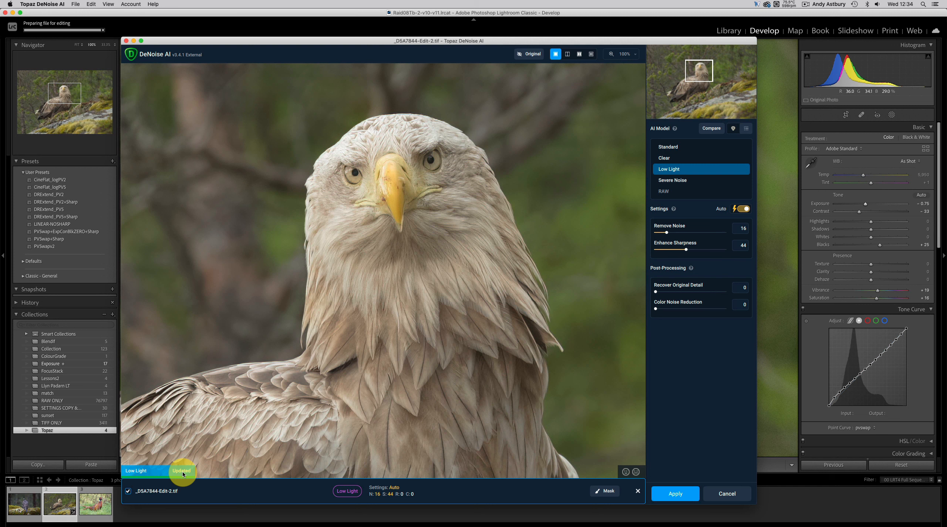
drag(666, 233, 657, 233)
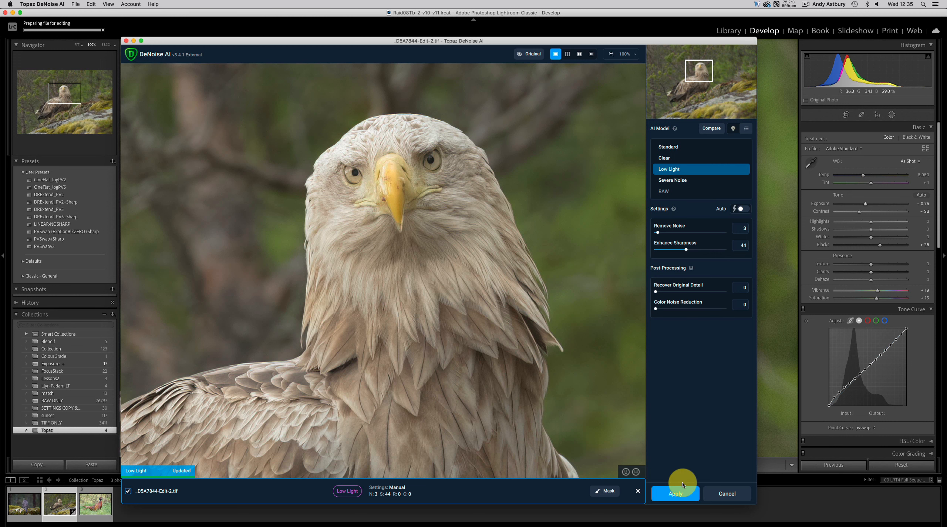
click(675, 494)
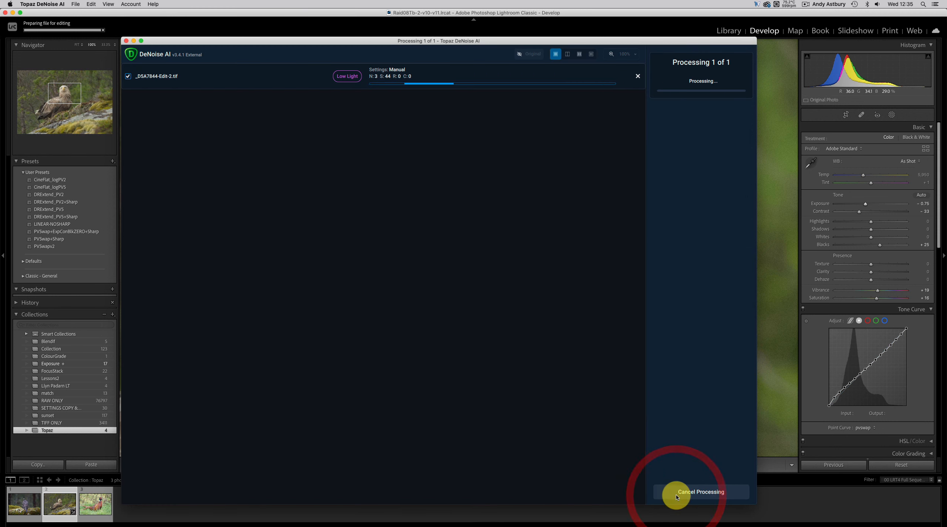